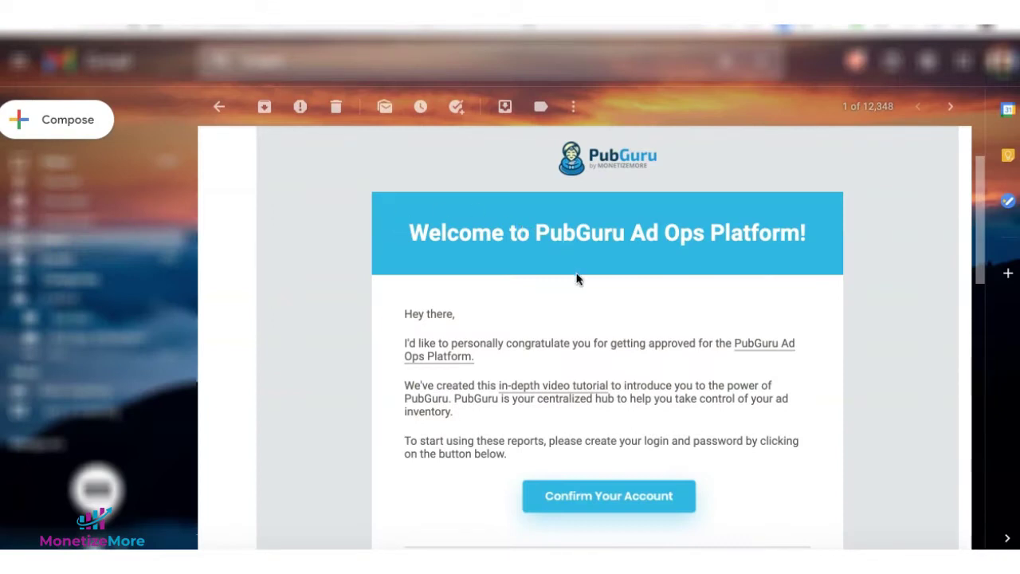
Use Confirm Your Account in the PubGuru welcome email to reach the sign-up page.
{"action": "left_click", "coordinate": [645, 510]}
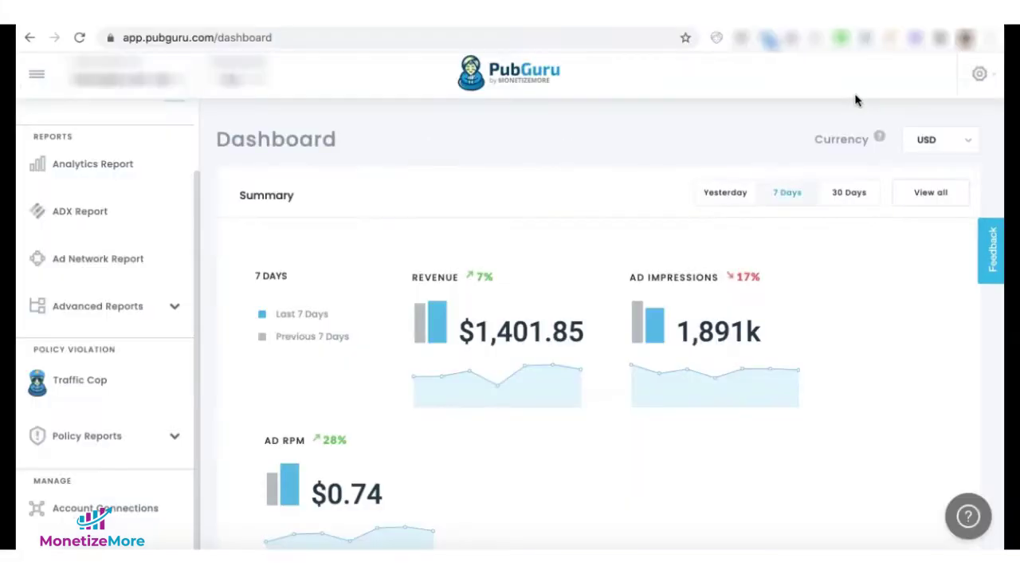
Check the profile and payment settings menu, scroll the dashboard, and visit the account connections page.
{"action": "left_click", "coordinate": [980, 77]}
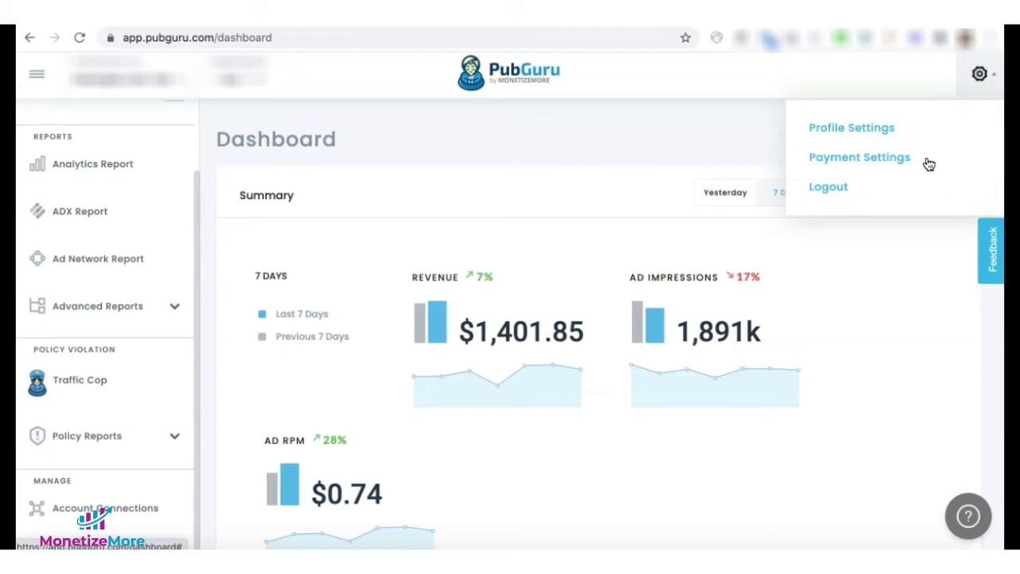
{"action": "scroll", "coordinate": [203, 285], "scroll_direction": "down", "scroll_amount": 3}
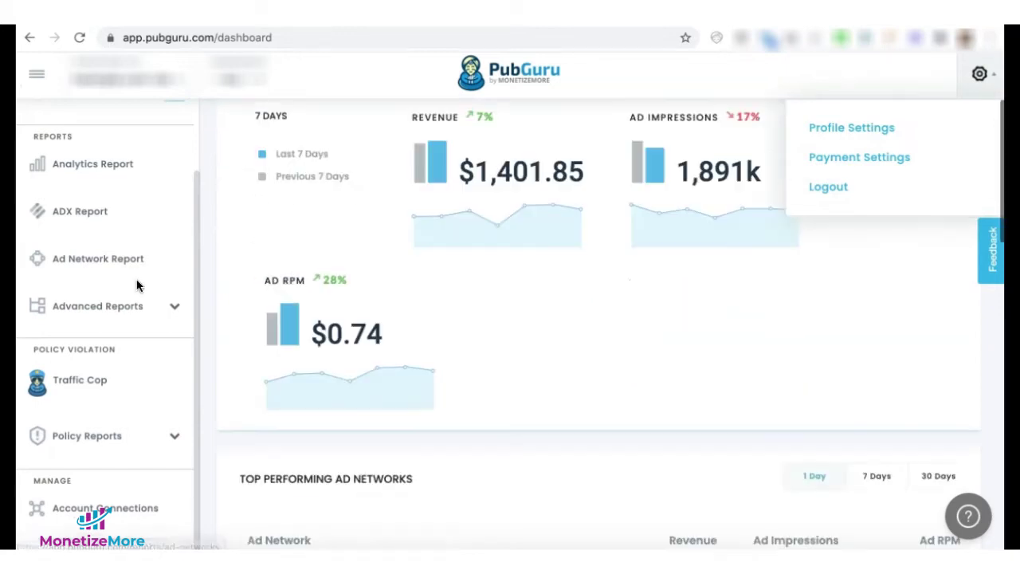
{"action": "left_click", "coordinate": [136, 513]}
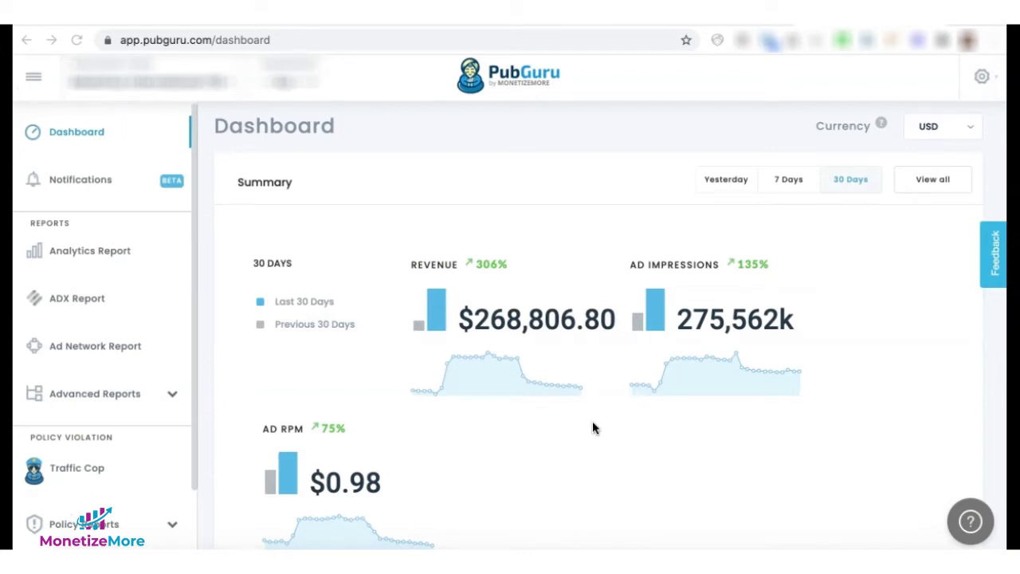
Scroll the dashboard tables and Notifications list, then expand the top ad unit warning's details.
{"action": "scroll", "coordinate": [592, 421], "scroll_direction": "down", "scroll_amount": 5}
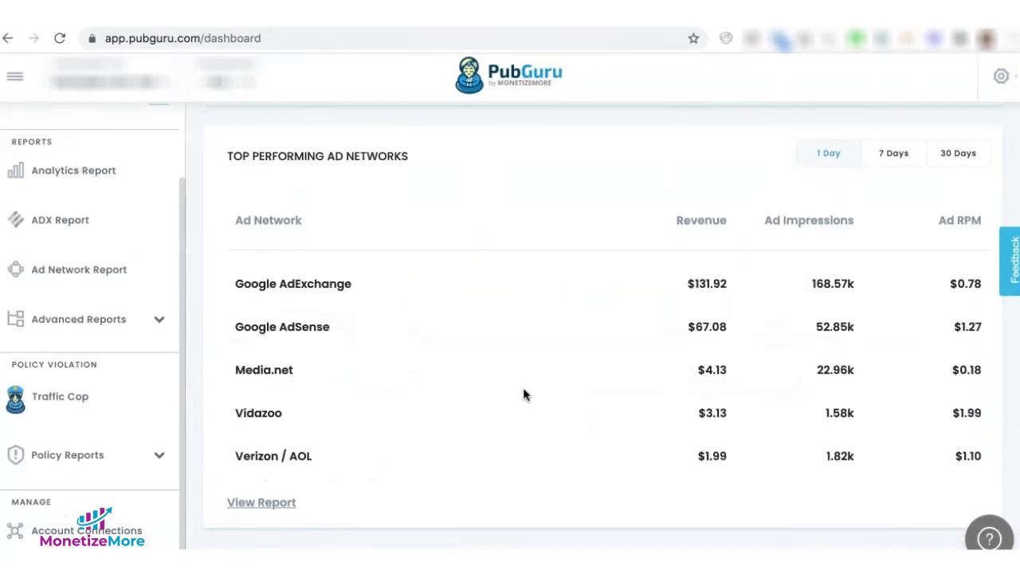
{"action": "scroll", "coordinate": [523, 389], "scroll_direction": "down", "scroll_amount": 5}
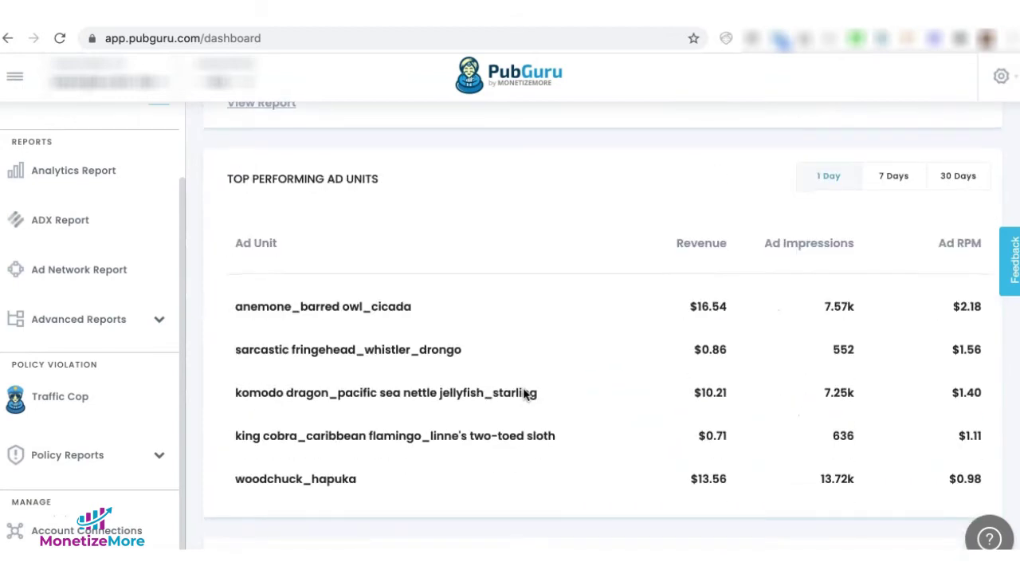
{"action": "scroll", "coordinate": [524, 394], "scroll_direction": "down", "scroll_amount": 5}
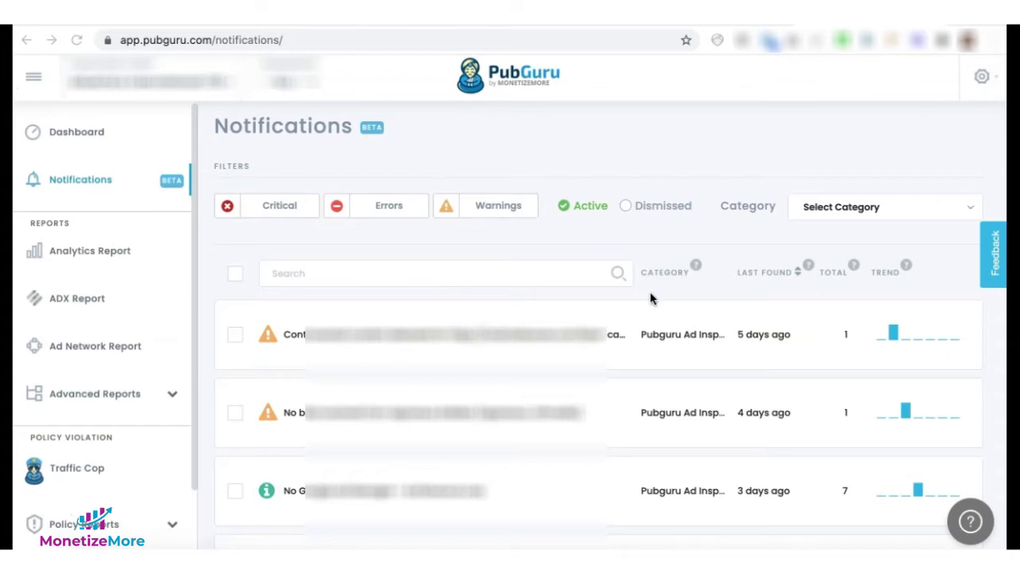
{"action": "scroll", "coordinate": [310, 469], "scroll_direction": "down", "scroll_amount": 5}
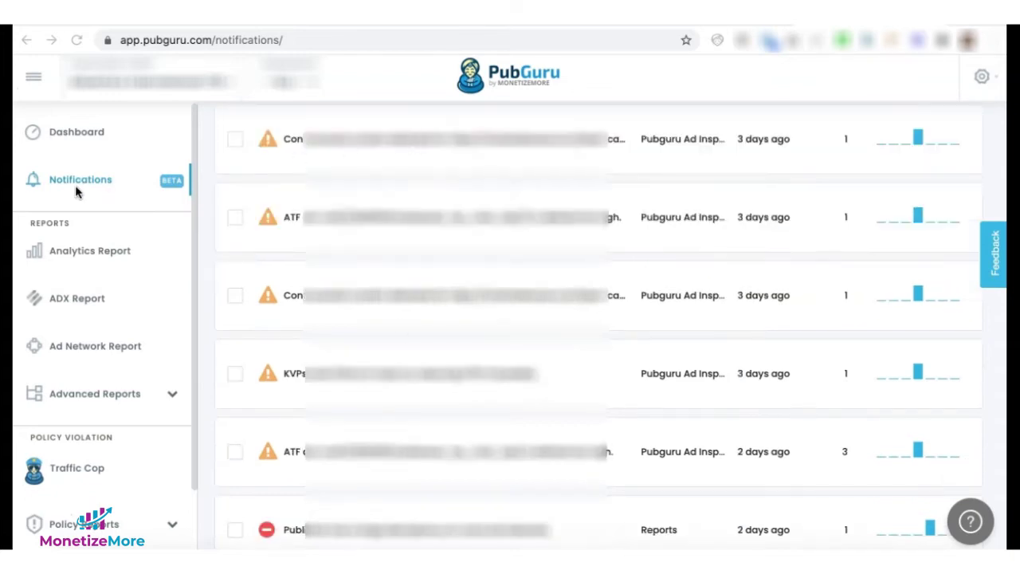
{"action": "left_click", "coordinate": [473, 219]}
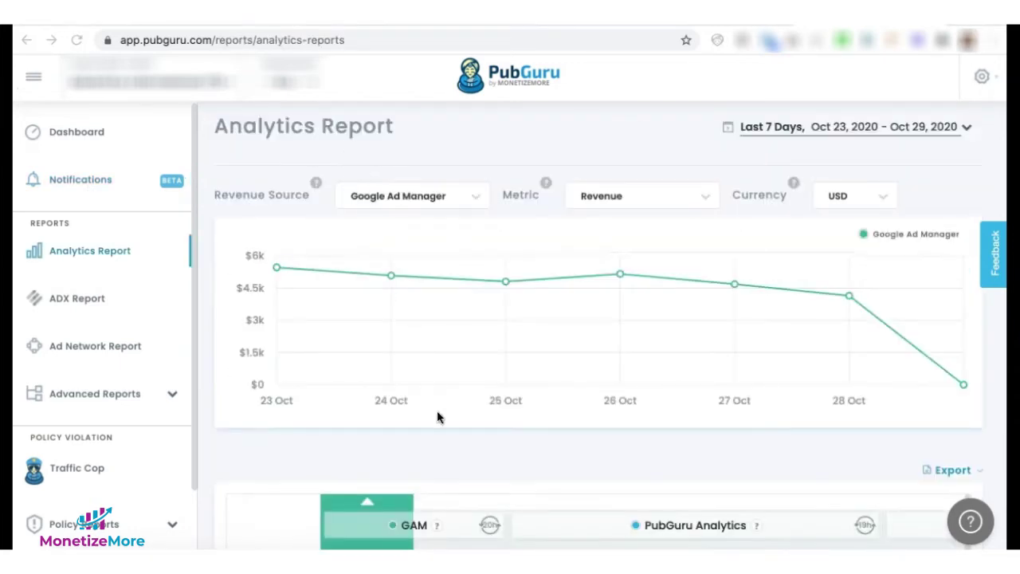
Browse the Analytics Report table down and across, then switch to the ADX revenue report.
{"action": "scroll", "coordinate": [443, 422], "scroll_direction": "down", "scroll_amount": 1}
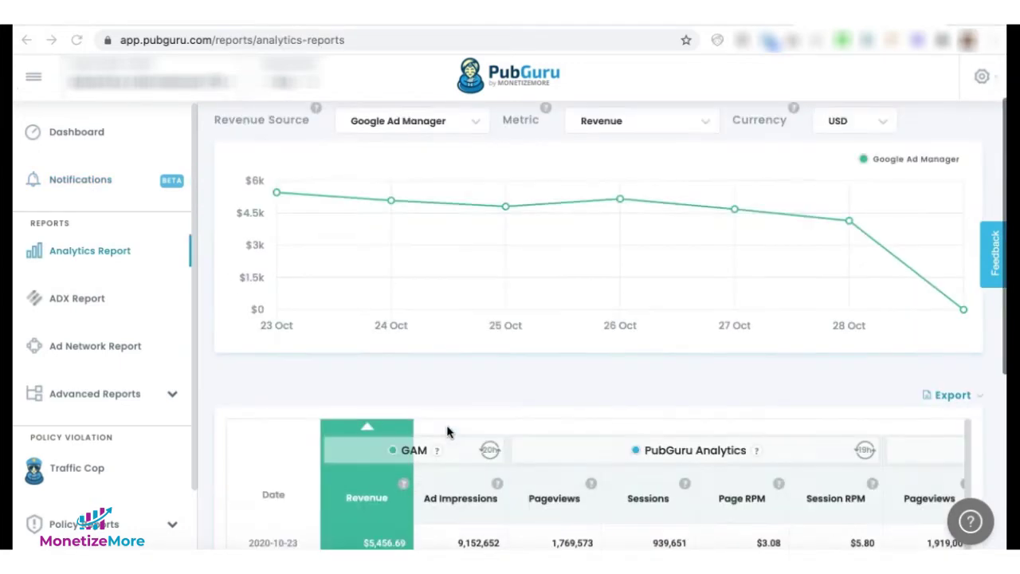
{"action": "scroll", "coordinate": [447, 432], "scroll_direction": "down", "scroll_amount": 4}
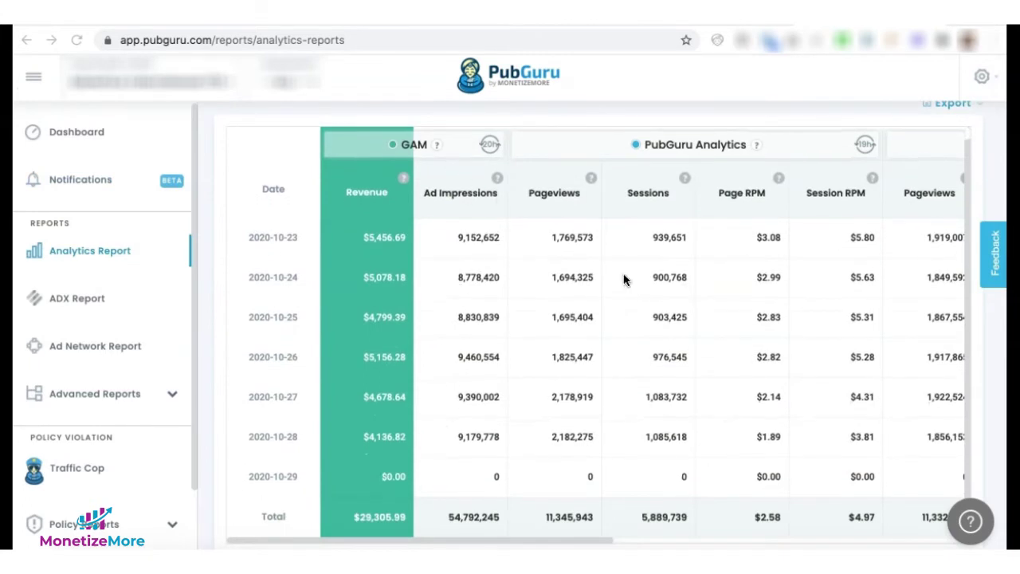
{"action": "scroll", "coordinate": [632, 282], "scroll_direction": "right", "scroll_amount": 1}
{"action": "scroll", "coordinate": [632, 282], "scroll_direction": "right", "scroll_amount": 1}
{"action": "scroll", "coordinate": [632, 282], "scroll_direction": "right", "scroll_amount": 1}
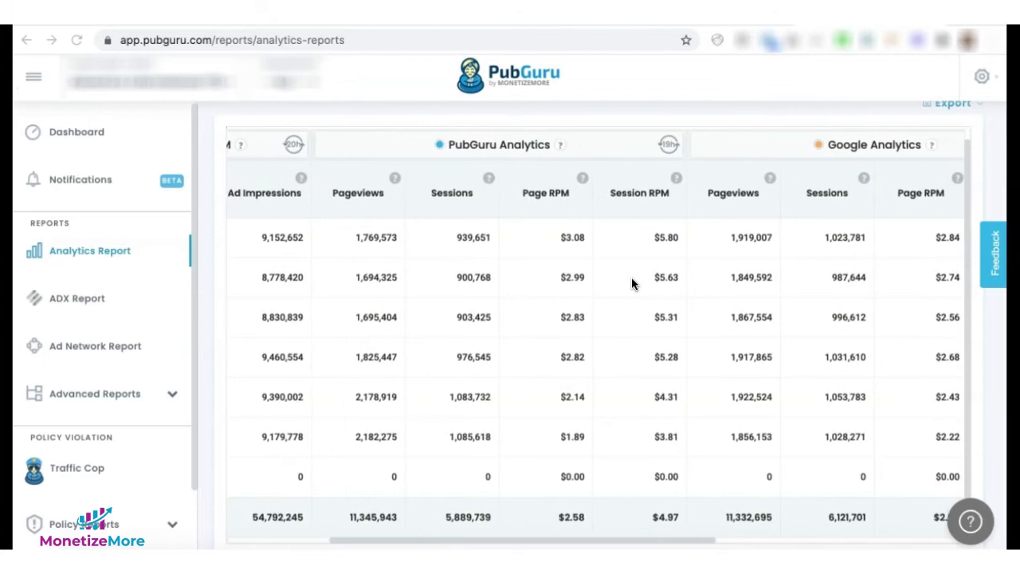
{"action": "scroll", "coordinate": [632, 281], "scroll_direction": "right", "scroll_amount": 1}
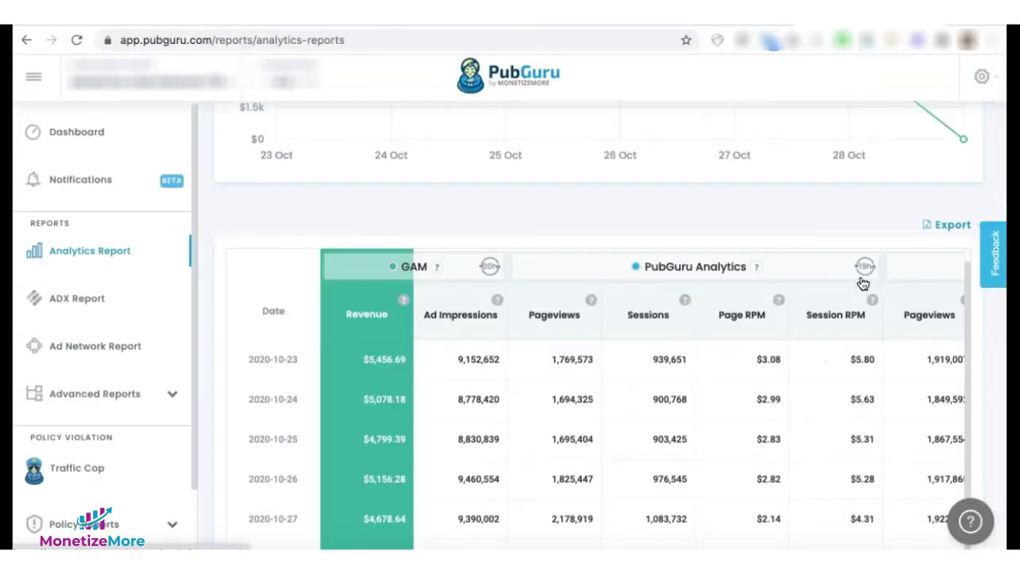
{"action": "mouse_move", "coordinate": [865, 267]}
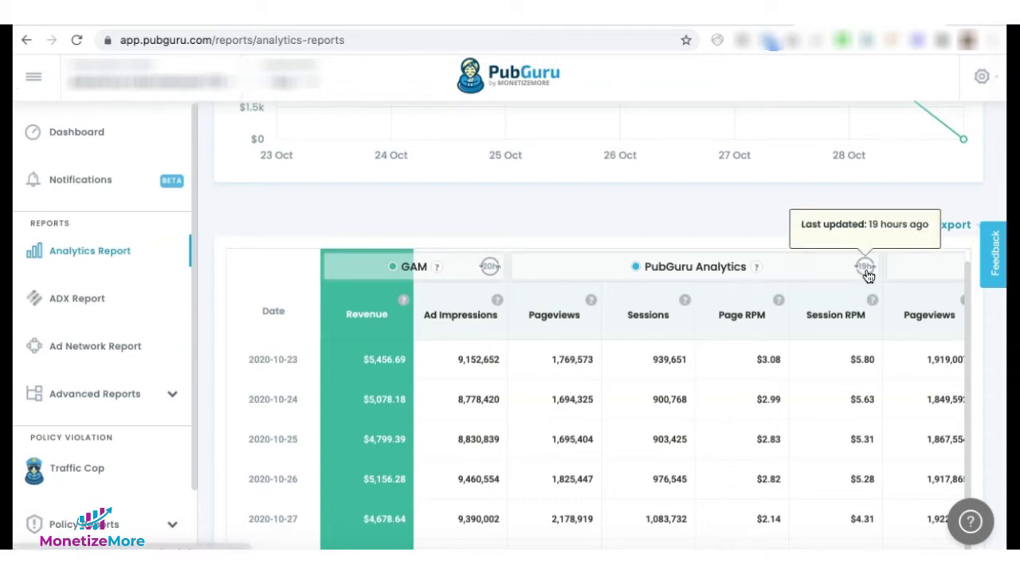
{"action": "left_click", "coordinate": [76, 298]}
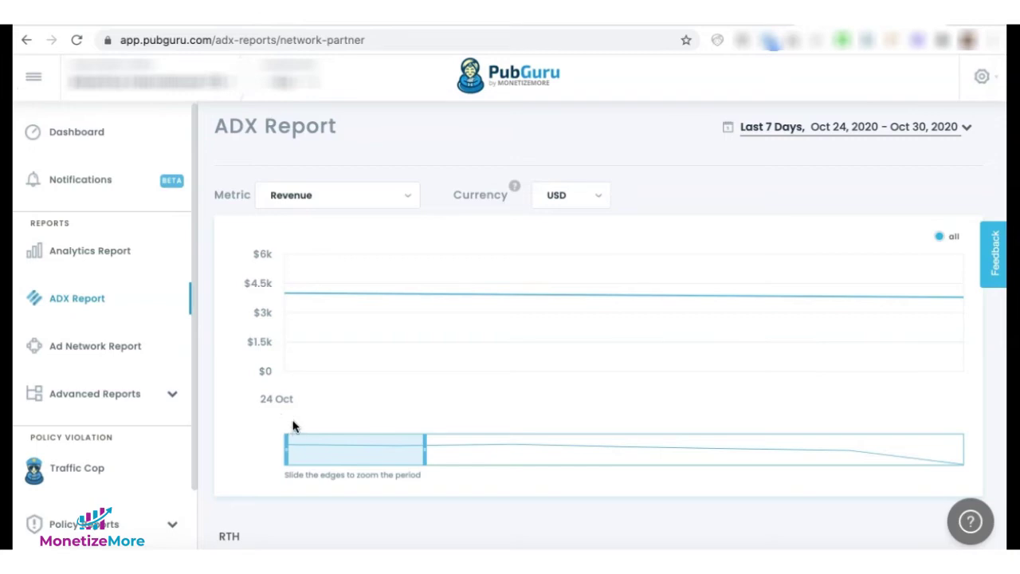
Review the chart's metric list and trim the 30-day ADX chart period to start at 02 Oct.
{"action": "left_click", "coordinate": [367, 196]}
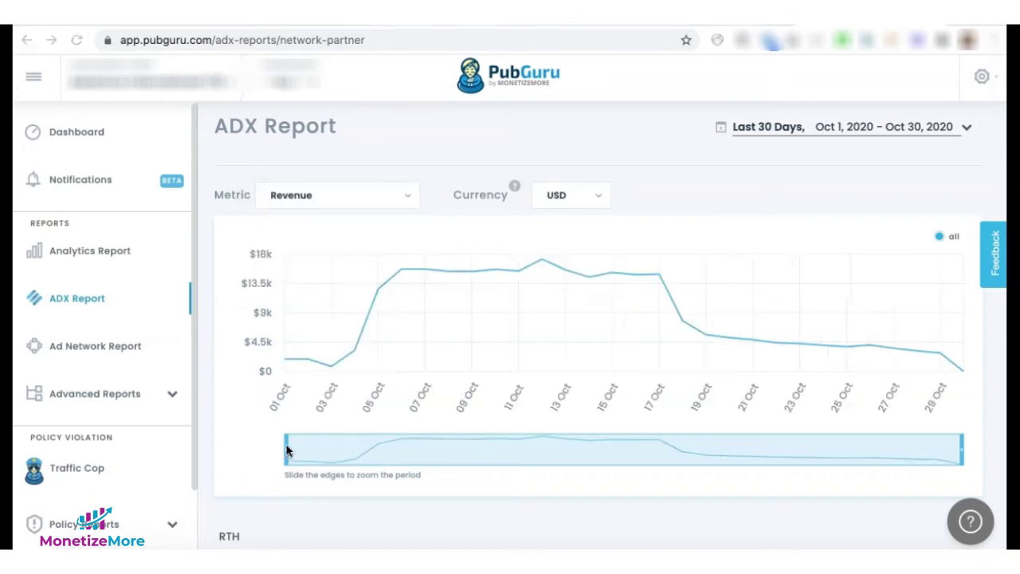
{"action": "left_click_drag", "start_coordinate": [285, 446], "coordinate": [343, 446]}
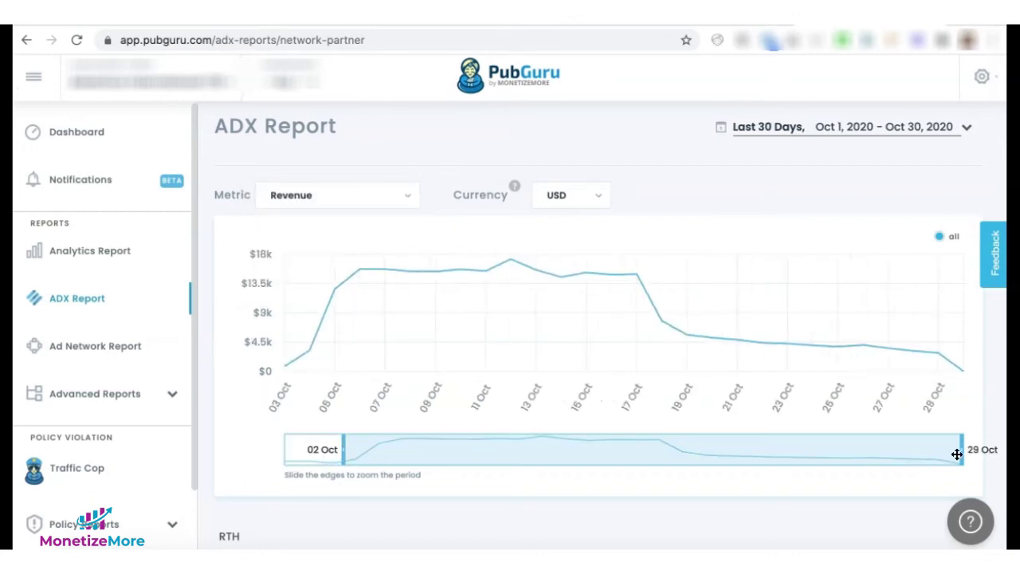
{"action": "mouse_move", "coordinate": [961, 451]}
{"action": "left_mouse_down"}
{"action": "mouse_move", "coordinate": [542, 453]}
{"action": "mouse_move", "coordinate": [863, 454]}
{"action": "left_mouse_up"}
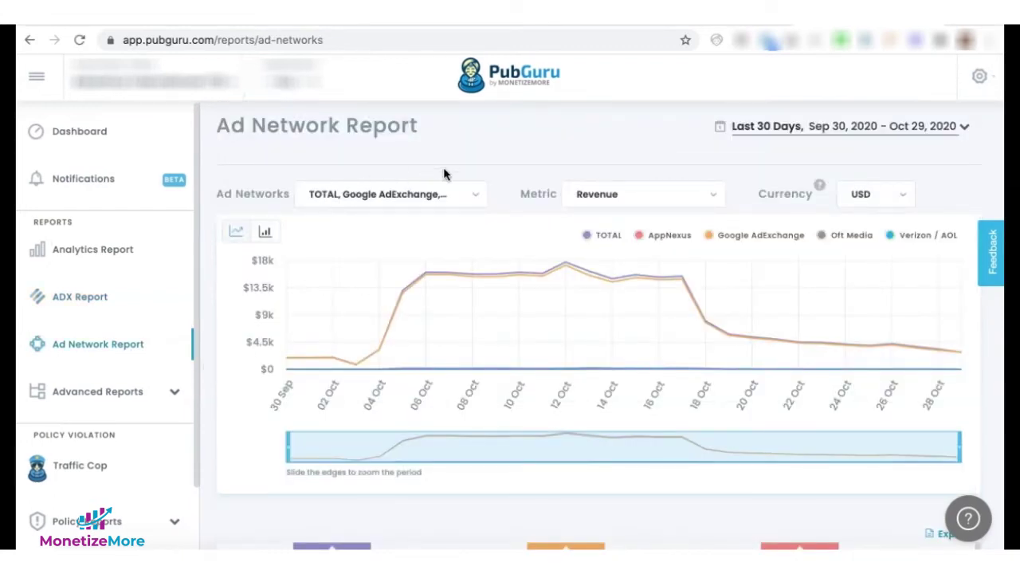
{"action": "mouse_move", "coordinate": [863, 275]}
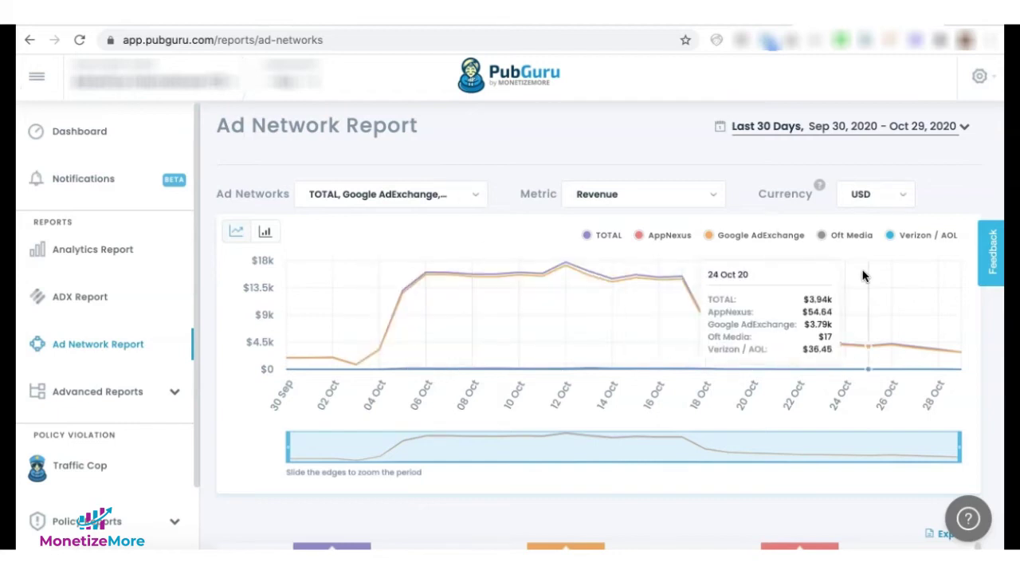
Compare ad networks on the Revenue chart, toggle bars and lines, and zoom to 29 Sep–14 Oct.
{"action": "left_click", "coordinate": [375, 194]}
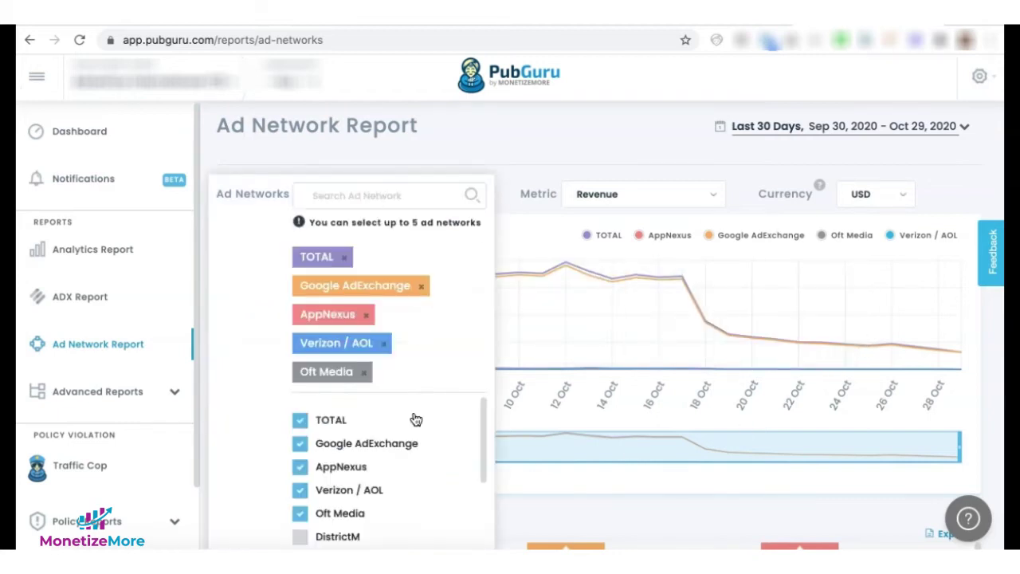
{"action": "scroll", "coordinate": [414, 443], "scroll_direction": "down", "scroll_amount": 5}
{"action": "scroll", "coordinate": [416, 443], "scroll_direction": "up", "scroll_amount": 5}
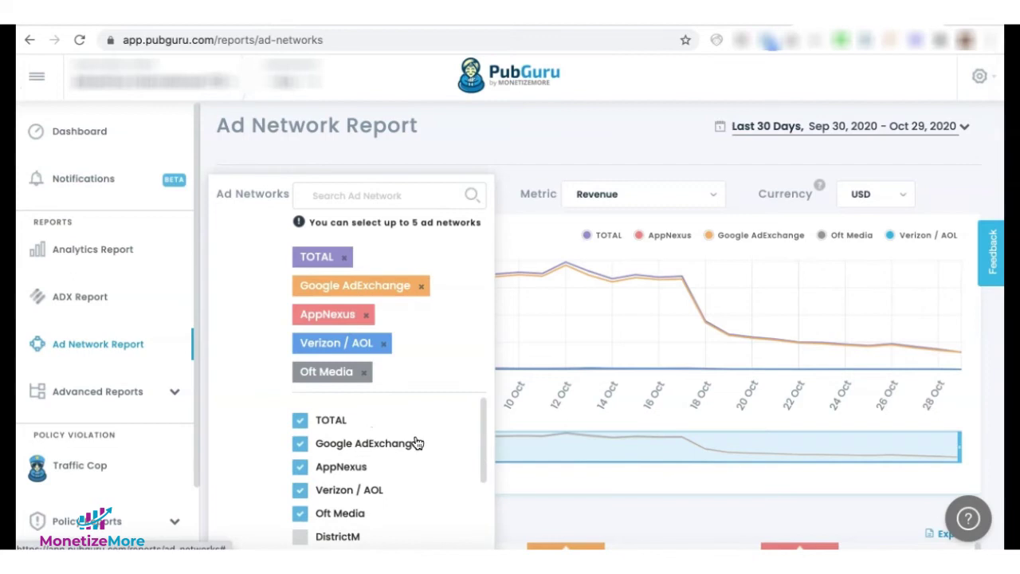
{"action": "left_click", "coordinate": [625, 192]}
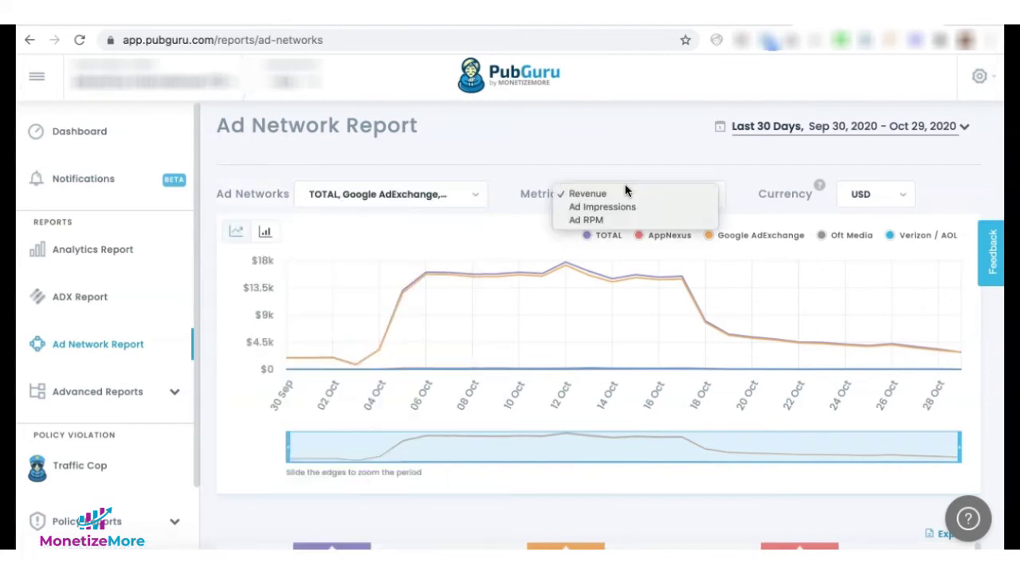
{"action": "left_click", "coordinate": [265, 233]}
{"action": "left_click", "coordinate": [237, 232]}
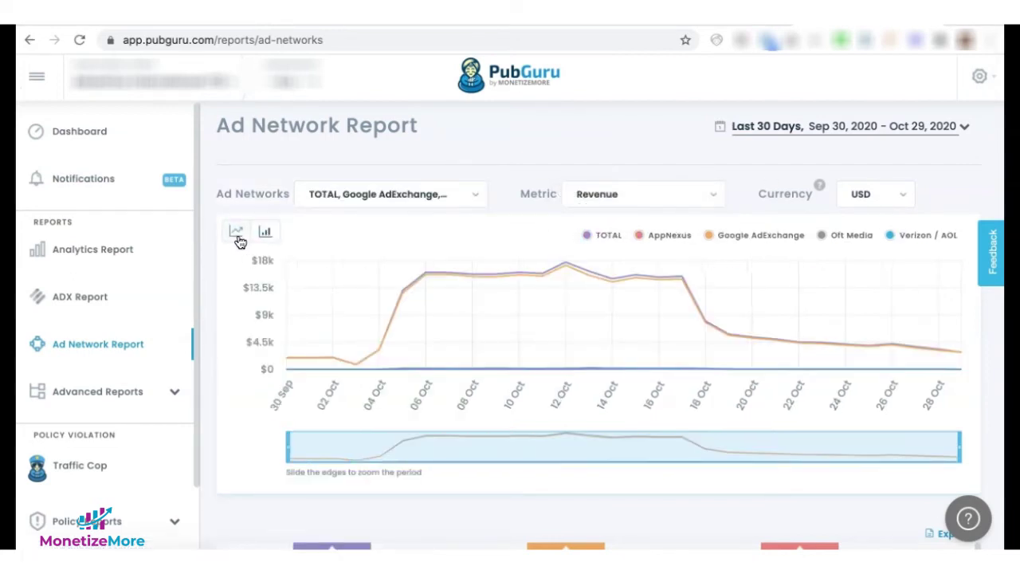
{"action": "left_click_drag", "start_coordinate": [288, 447], "coordinate": [388, 446]}
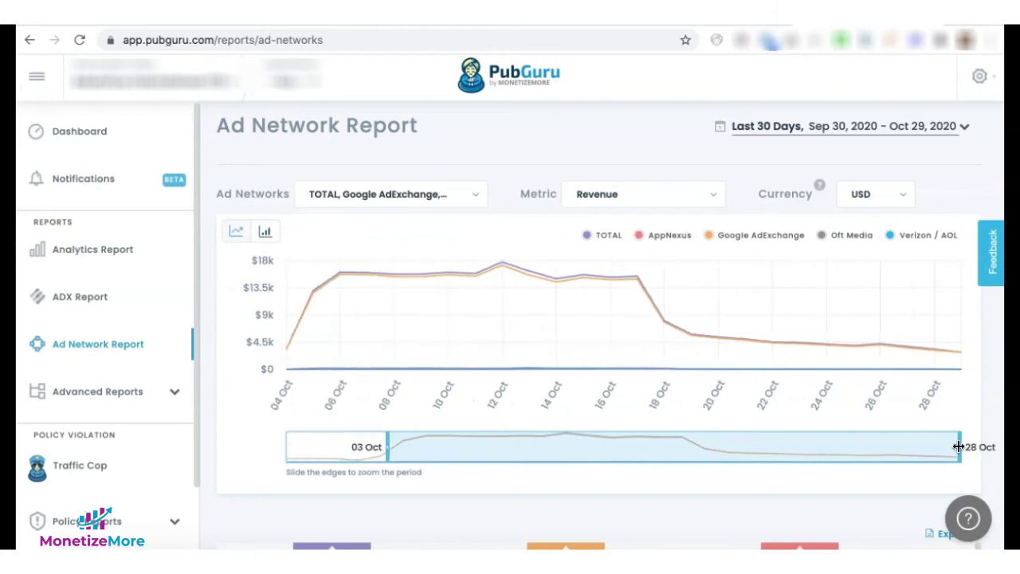
{"action": "left_click_drag", "start_coordinate": [959, 447], "coordinate": [754, 447]}
{"action": "mouse_move", "coordinate": [661, 452]}
{"action": "left_mouse_down"}
{"action": "mouse_move", "coordinate": [539, 452]}
{"action": "mouse_move", "coordinate": [662, 452]}
{"action": "left_mouse_up"}
Review the ad network table against GAM discrepancies, then restore the per-network columns.
{"action": "scroll", "coordinate": [630, 299], "scroll_direction": "down", "scroll_amount": 5}
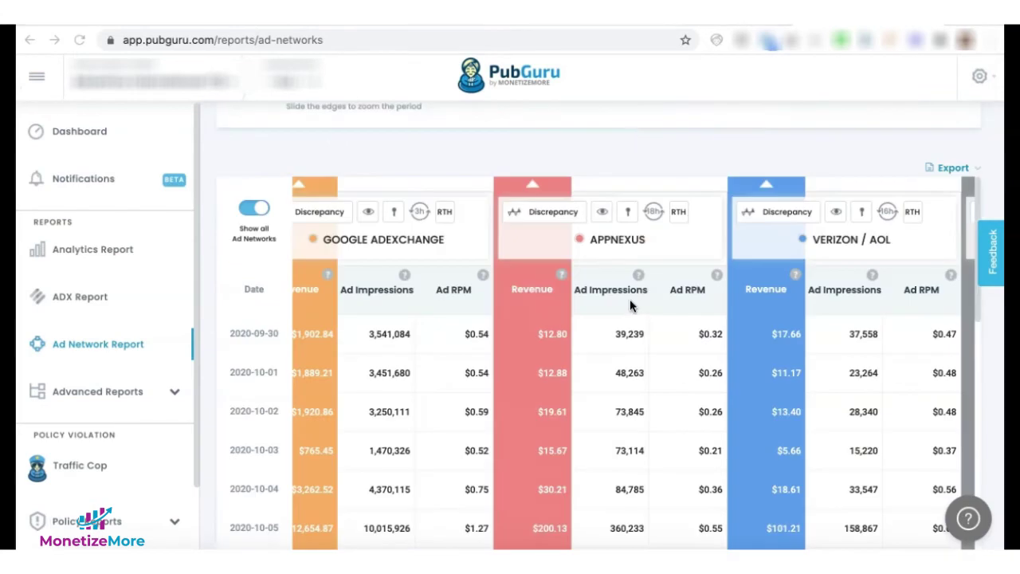
{"action": "scroll", "coordinate": [638, 353], "scroll_direction": "left", "scroll_amount": 2}
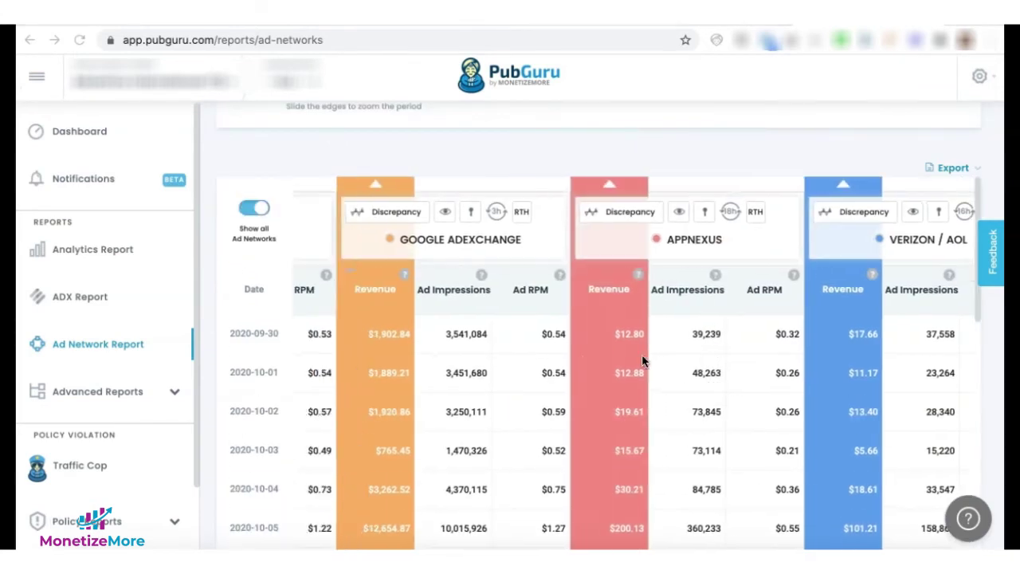
{"action": "scroll", "coordinate": [641, 361], "scroll_direction": "left", "scroll_amount": 5}
{"action": "left_click", "coordinate": [330, 221]}
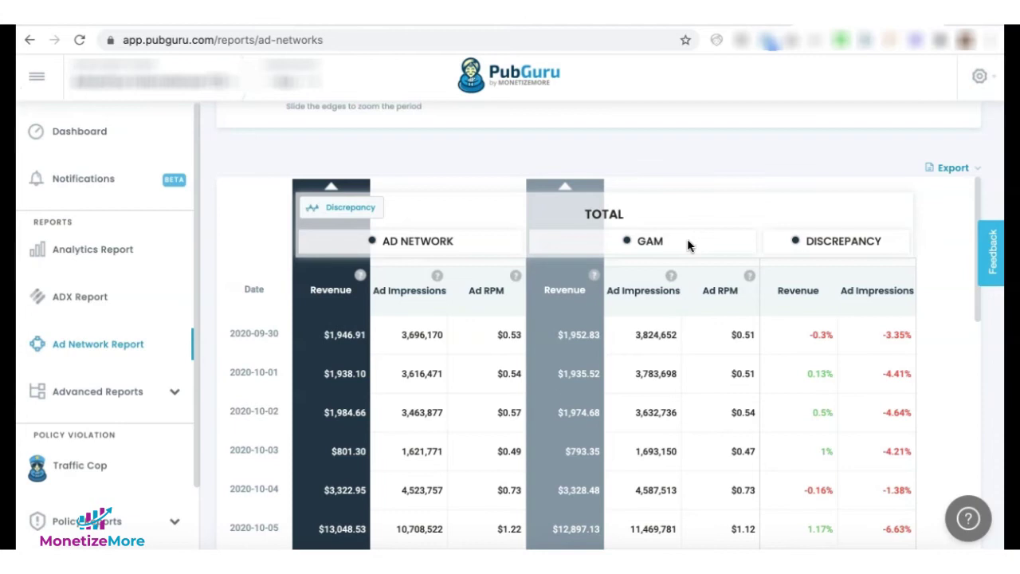
{"action": "left_click", "coordinate": [783, 231]}
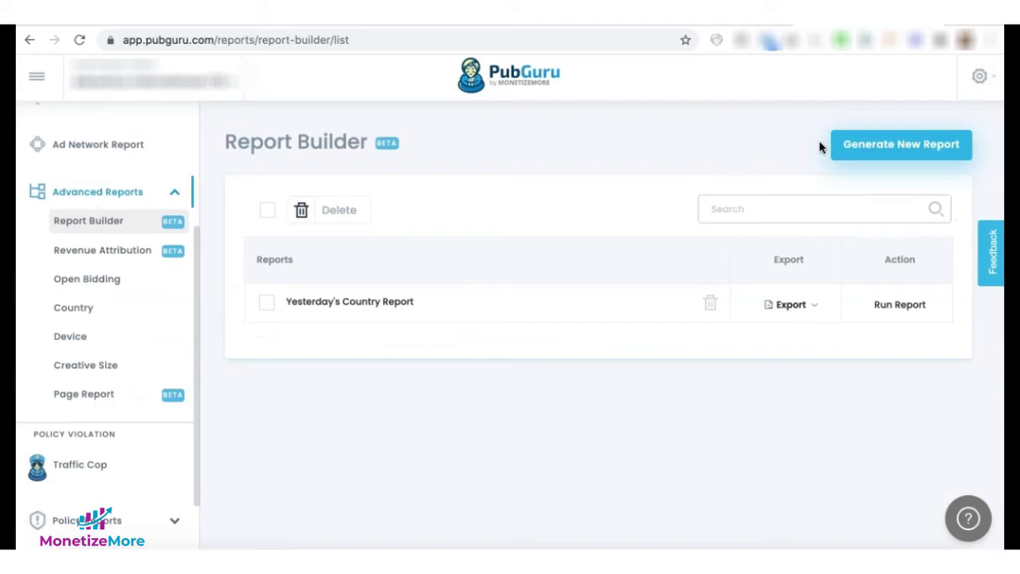
Open the Revenue Attribution report and scroll right to its Cost, Estimated Profits and ROI columns.
{"action": "left_click", "coordinate": [872, 153]}
{"action": "left_click", "coordinate": [88, 454]}
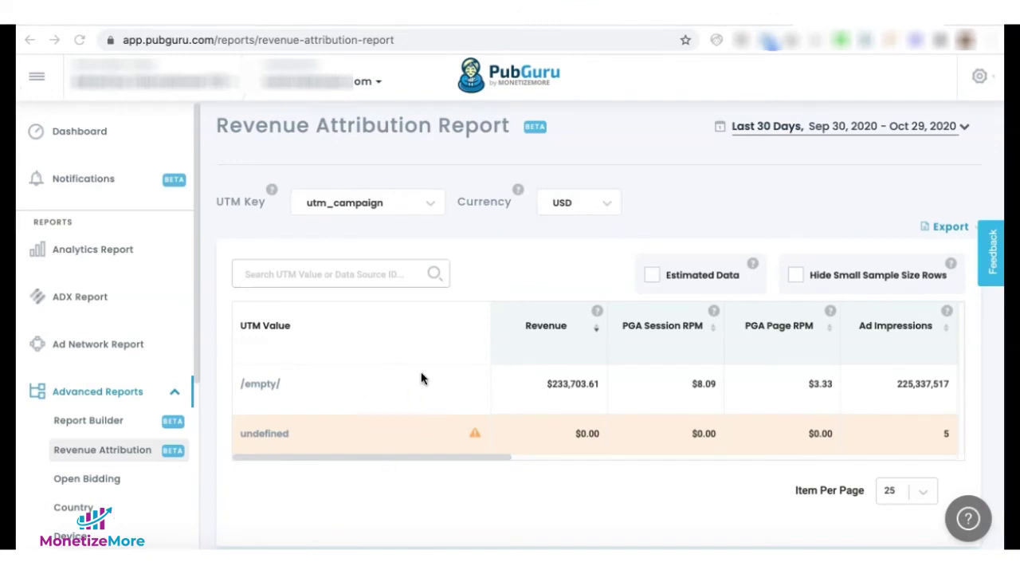
{"action": "scroll", "coordinate": [552, 405], "scroll_direction": "right", "scroll_amount": 5}
{"action": "scroll", "coordinate": [551, 405], "scroll_direction": "right", "scroll_amount": 4}
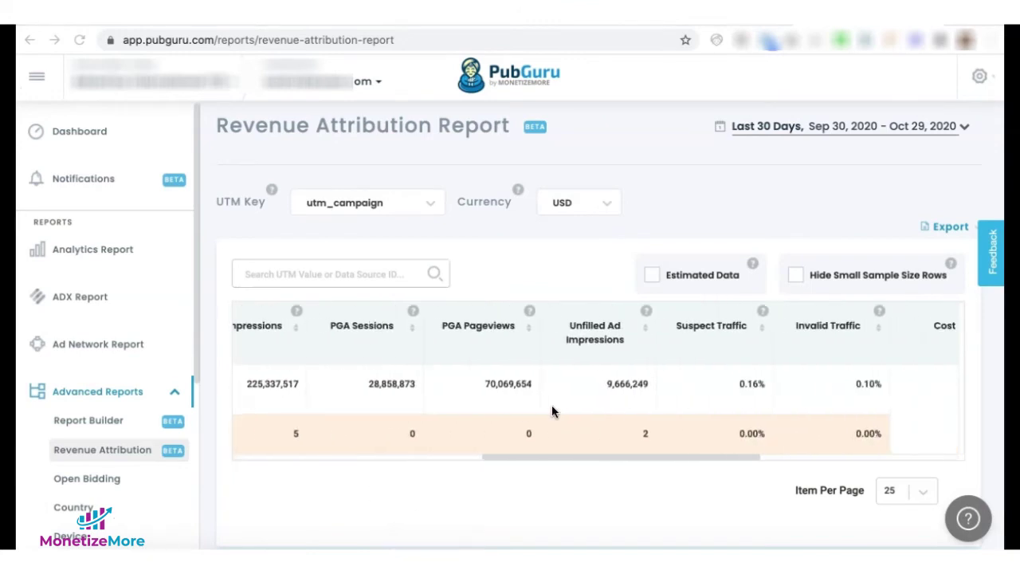
{"action": "scroll", "coordinate": [552, 405], "scroll_direction": "right", "scroll_amount": 3}
{"action": "scroll", "coordinate": [552, 405], "scroll_direction": "right", "scroll_amount": 4}
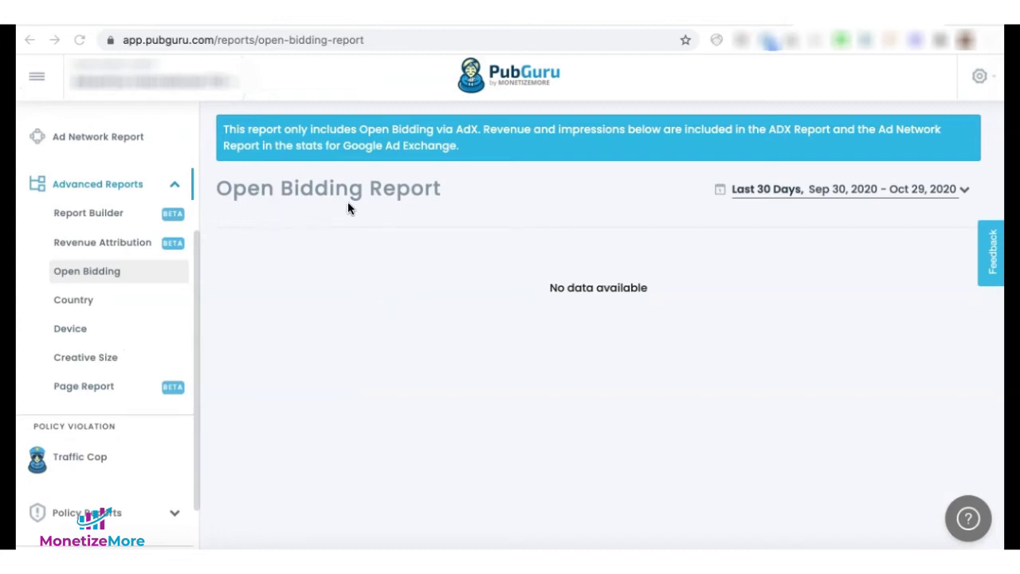
Scroll through the Open Bidding, Country and Page Report listings of landing URLs.
{"action": "scroll", "coordinate": [845, 328], "scroll_direction": "down", "scroll_amount": 1}
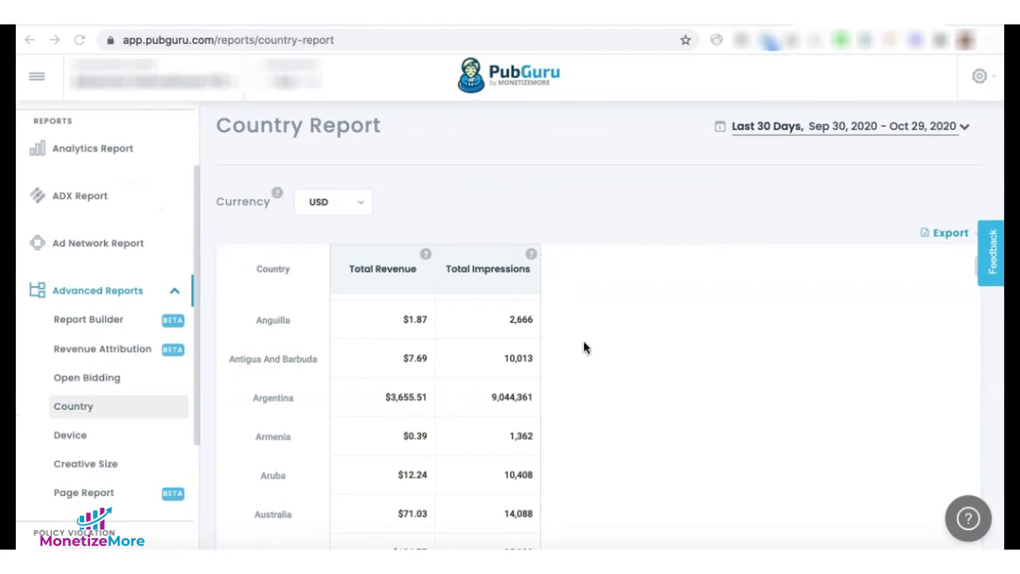
{"action": "scroll", "coordinate": [590, 376], "scroll_direction": "down", "scroll_amount": 2}
{"action": "scroll", "coordinate": [588, 376], "scroll_direction": "down", "scroll_amount": 5}
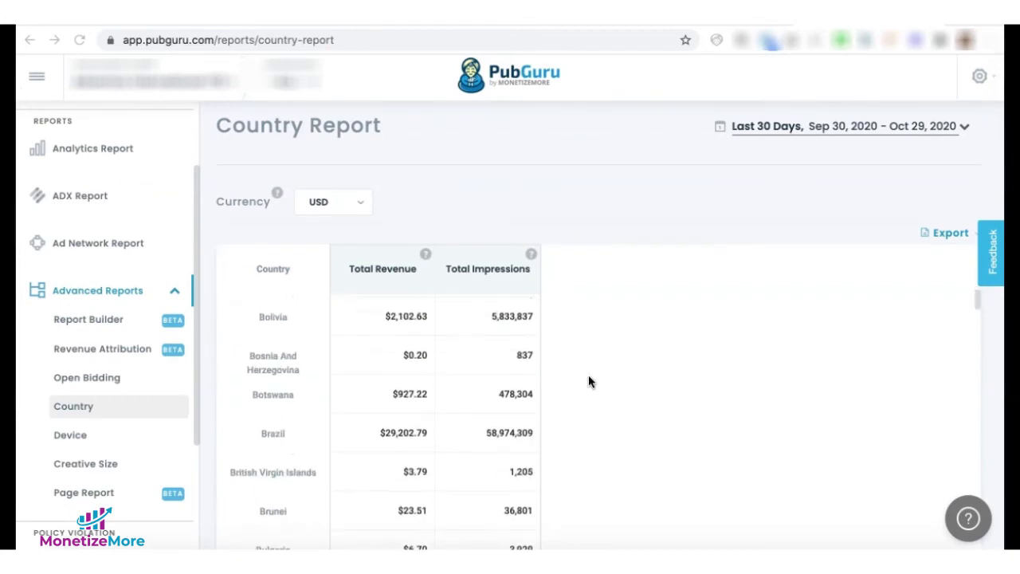
{"action": "scroll", "coordinate": [589, 376], "scroll_direction": "down", "scroll_amount": 3}
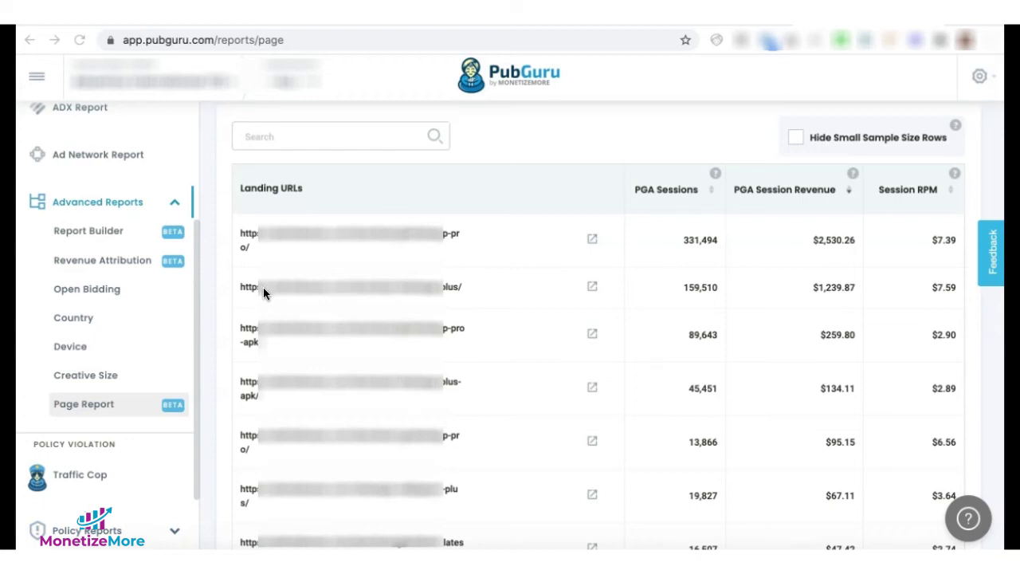
Look over the Traffic Cop report, then expand the top Ad Stacking collision (5271 occurrences).
{"action": "left_click", "coordinate": [76, 475]}
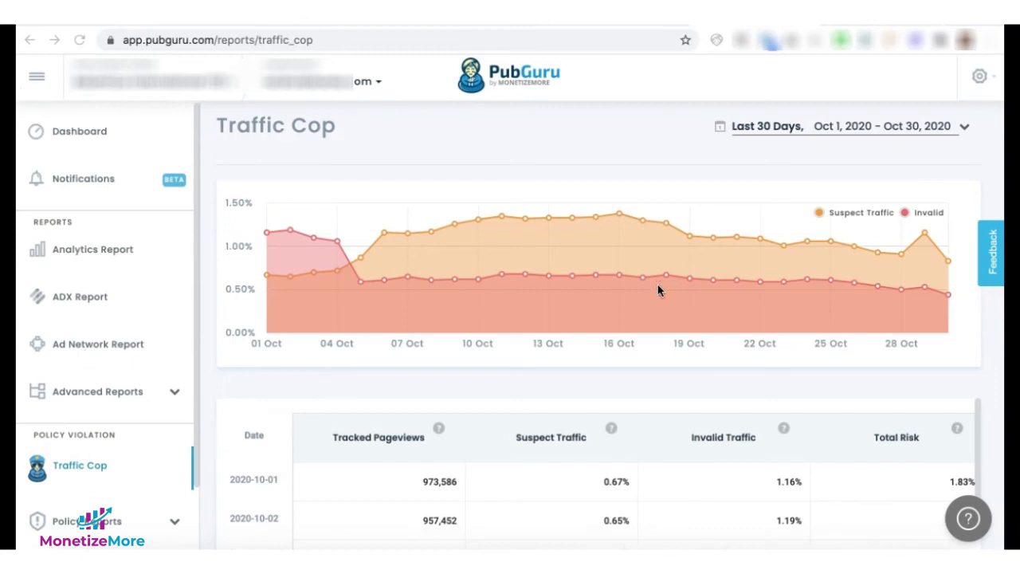
{"action": "scroll", "coordinate": [719, 391], "scroll_direction": "down", "scroll_amount": 5}
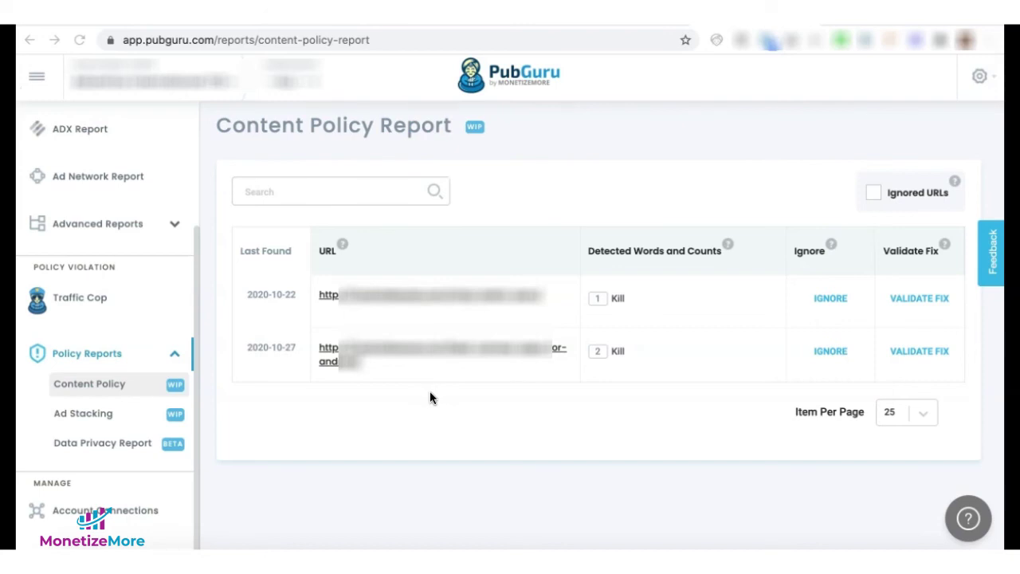
{"action": "left_click", "coordinate": [81, 416]}
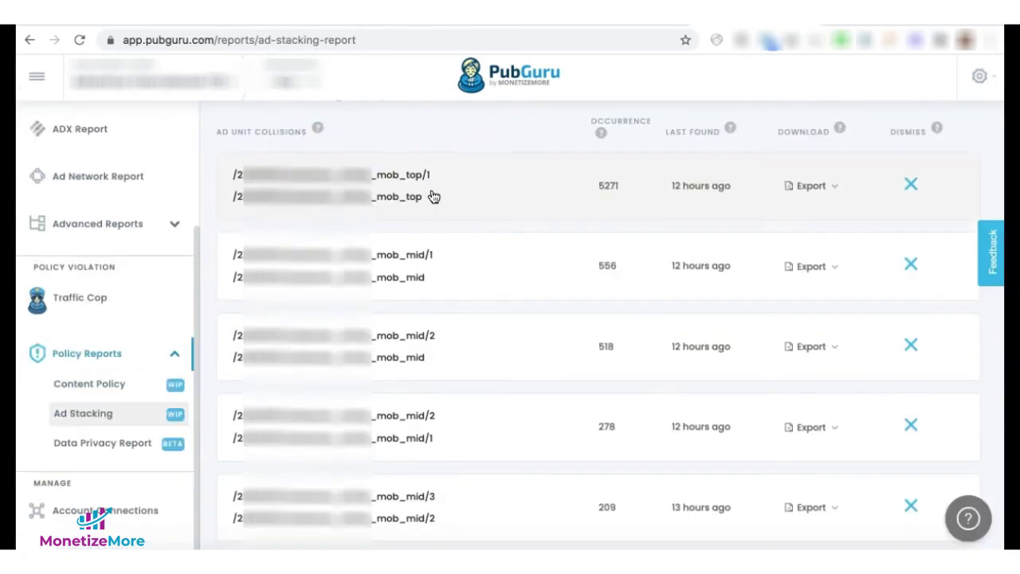
{"action": "left_click", "coordinate": [432, 195]}
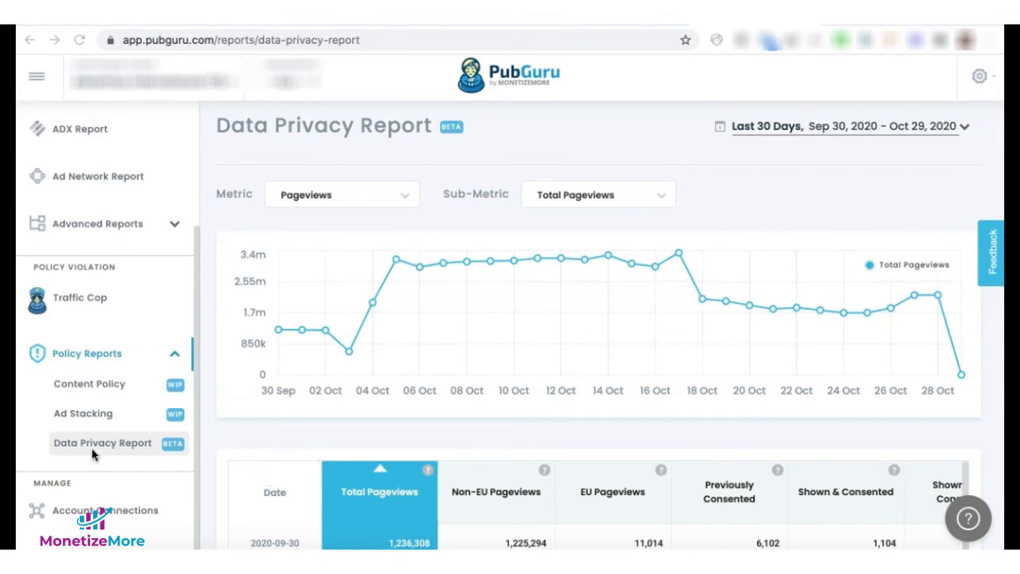
Chart Consent Rate, then Shown & Not Consented, and finally Shown & Consented pageviews.
{"action": "scroll", "coordinate": [497, 405], "scroll_direction": "down", "scroll_amount": 5}
{"action": "scroll", "coordinate": [499, 405], "scroll_direction": "right", "scroll_amount": 3}
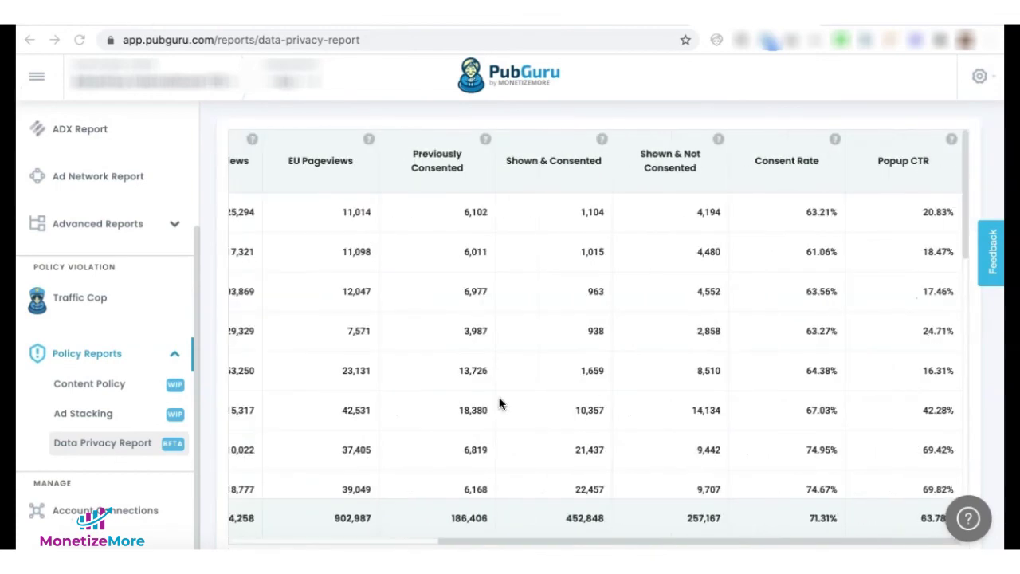
{"action": "left_click", "coordinate": [824, 222]}
{"action": "left_click", "coordinate": [676, 409]}
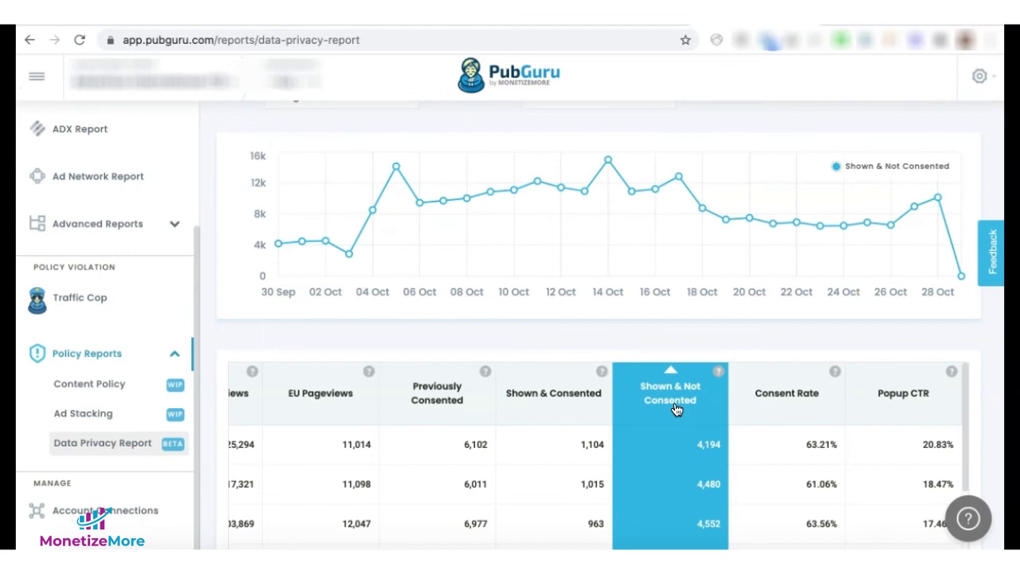
{"action": "left_click", "coordinate": [578, 408]}
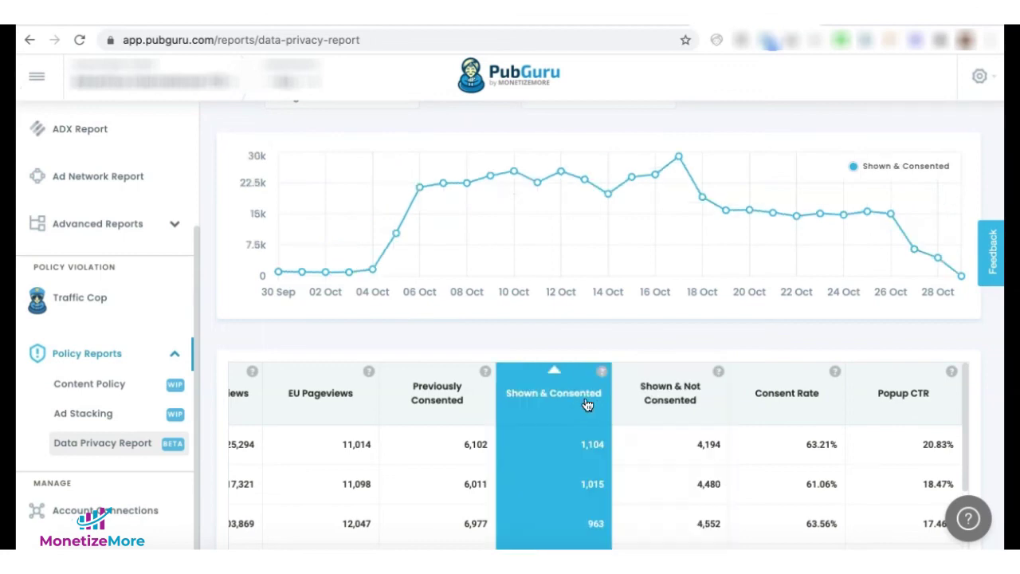
{"action": "scroll", "coordinate": [585, 406], "scroll_direction": "up", "scroll_amount": 1}
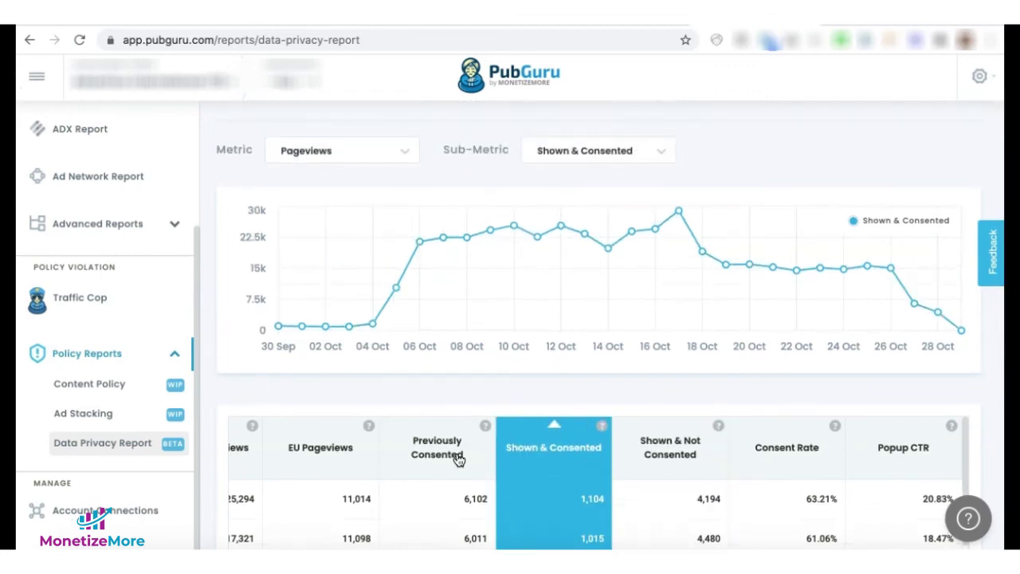